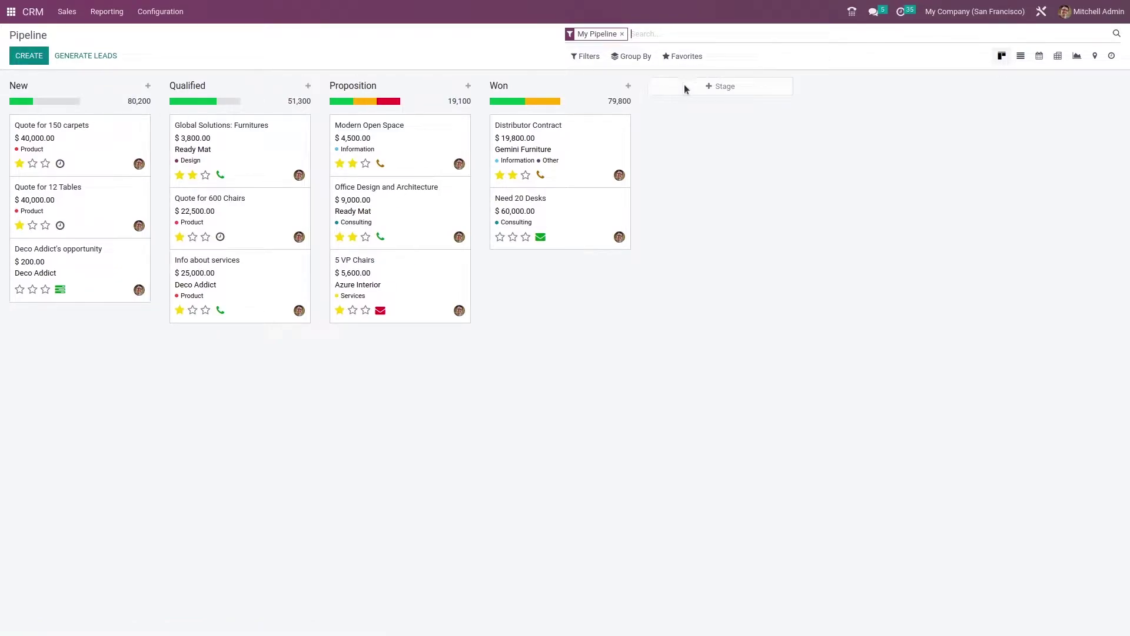
# Create a 'Second Proposition' pipeline stage and drag its column just before Won
pyautogui.click(727, 85)
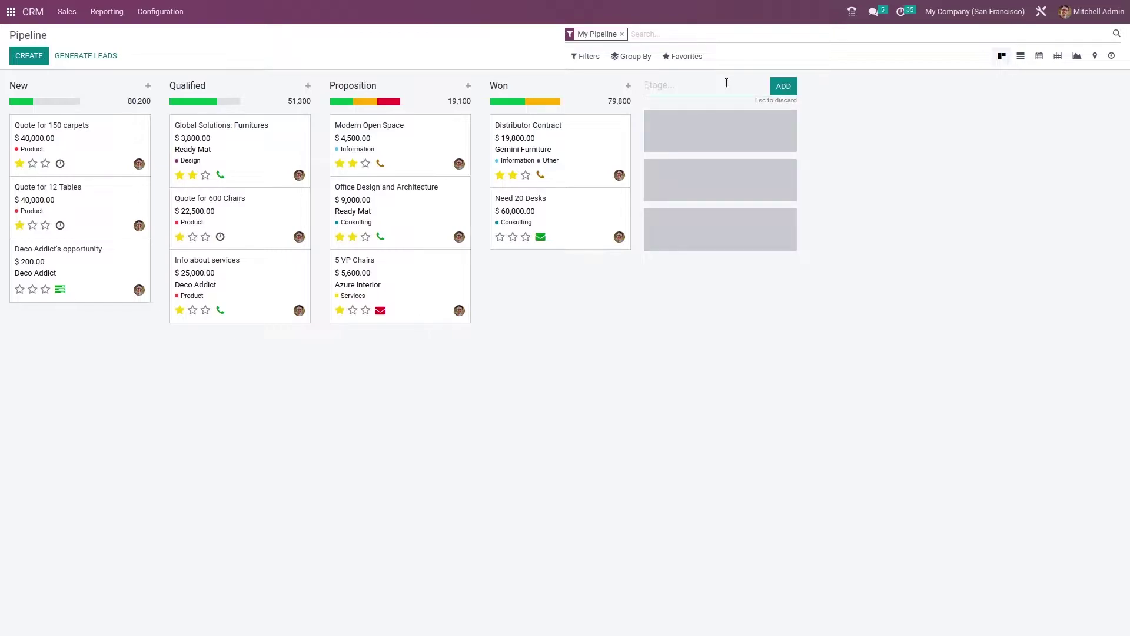
pyautogui.write('Second Props')
pyautogui.press('BackSpace')
pyautogui.write('osition')
pyautogui.click(780, 89)
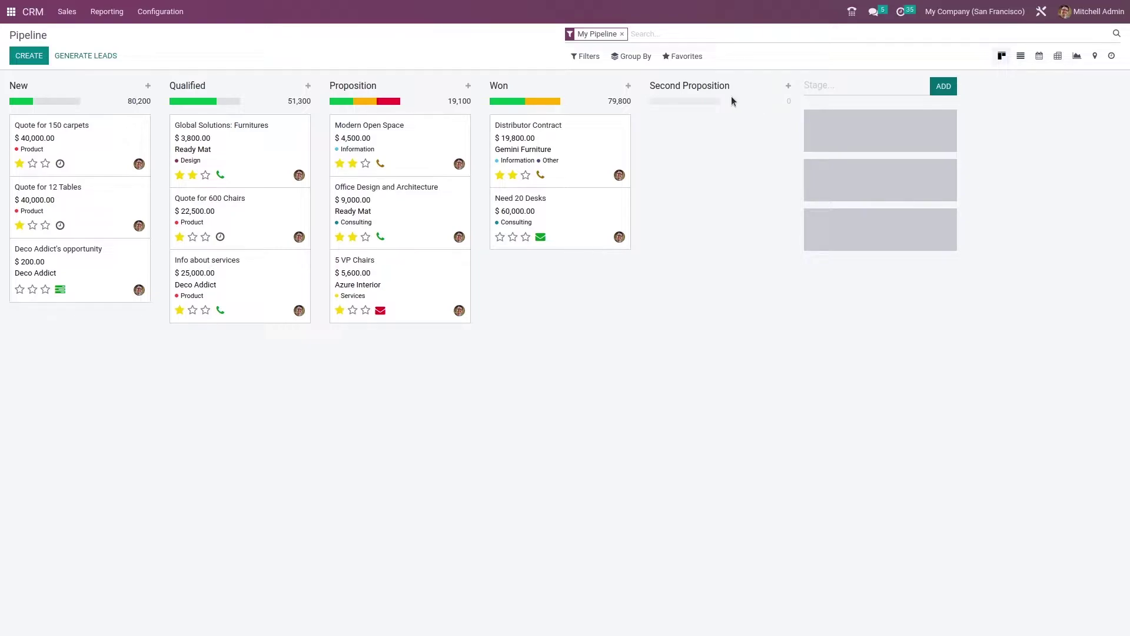
pyautogui.moveTo(721, 87); pyautogui.dragTo(566, 87)
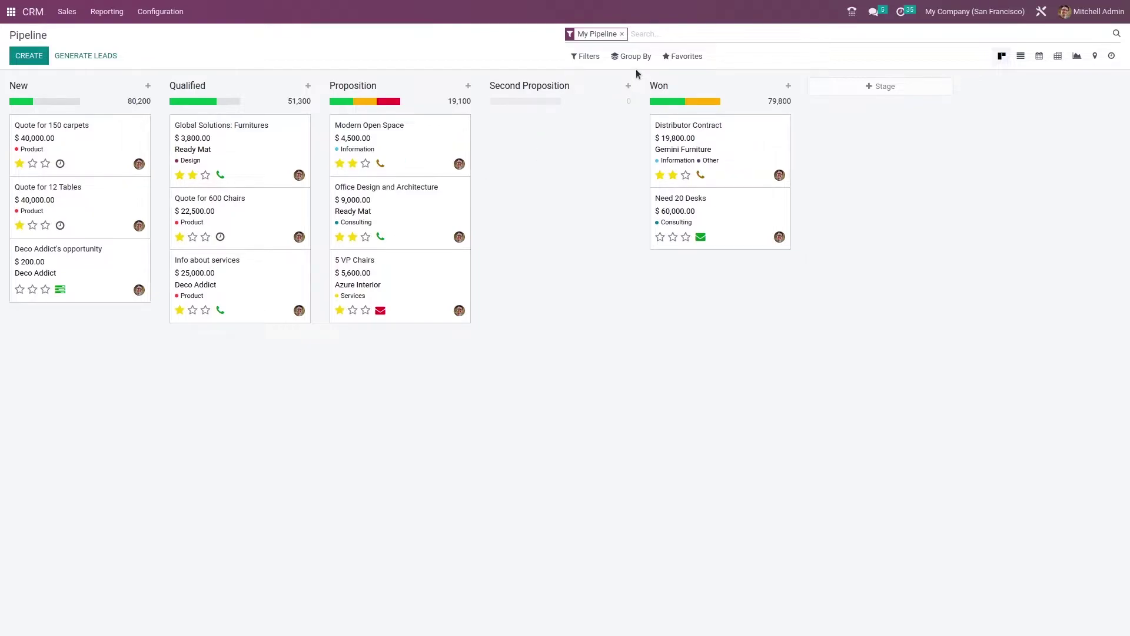
# Tick 'Is Won Stage?' in the Second Proposition stage settings and save
pyautogui.click(611, 87)
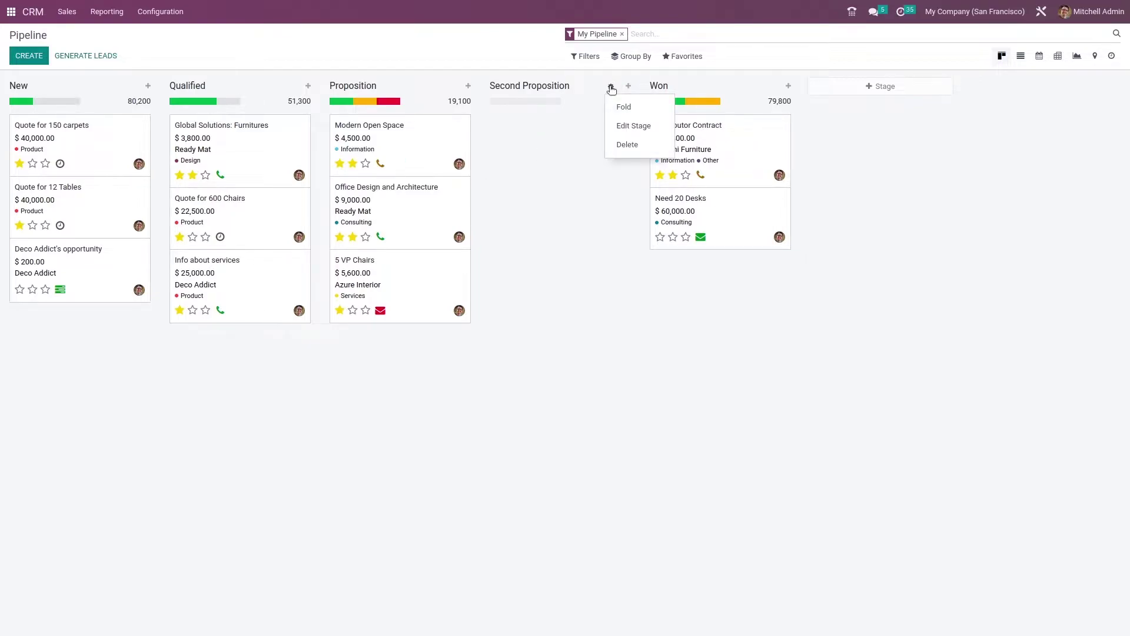
pyautogui.click(642, 124)
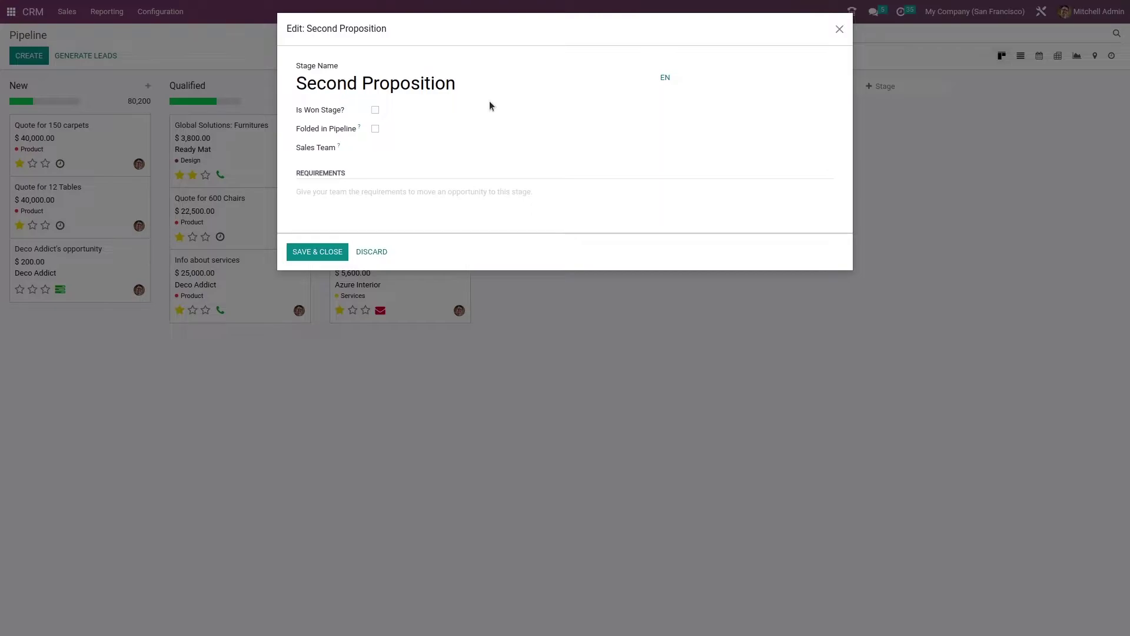
pyautogui.click(375, 110)
pyautogui.click(318, 252)
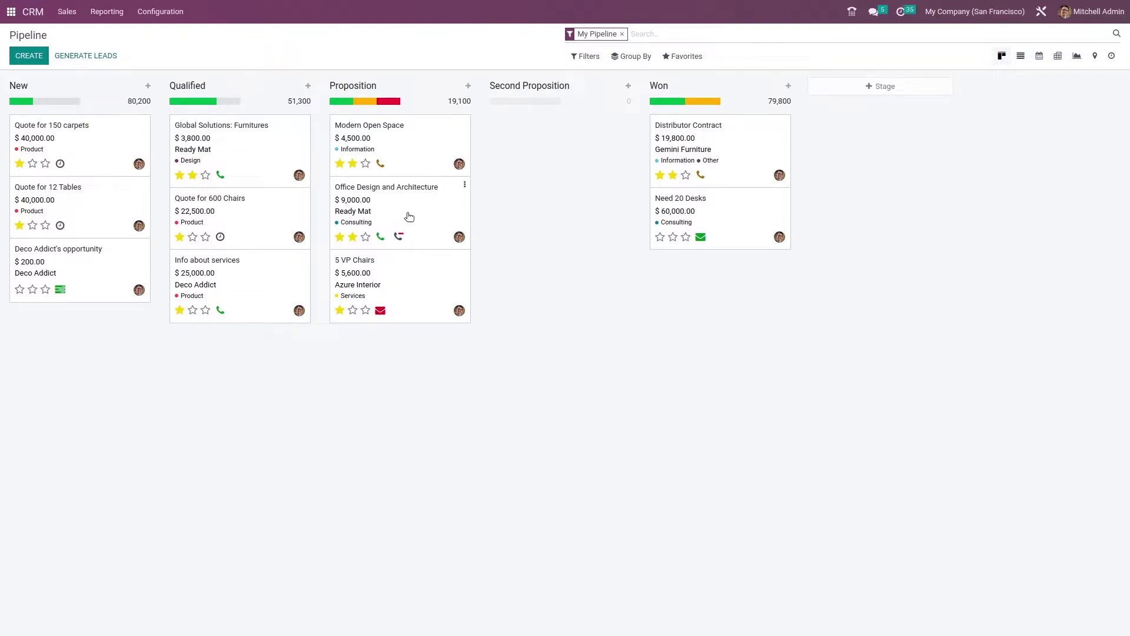
# Drag the Office Design and Architecture card into Second Proposition, open it, and return to Pipeline
pyautogui.moveTo(409, 216); pyautogui.dragTo(550, 134)
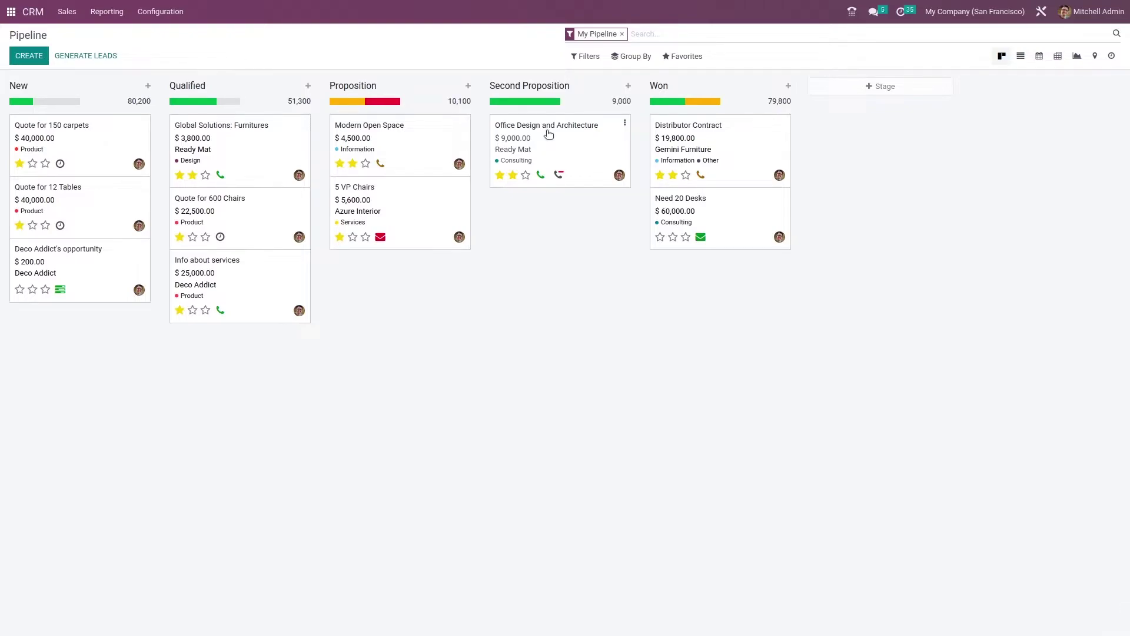
pyautogui.doubleClick(548, 133)
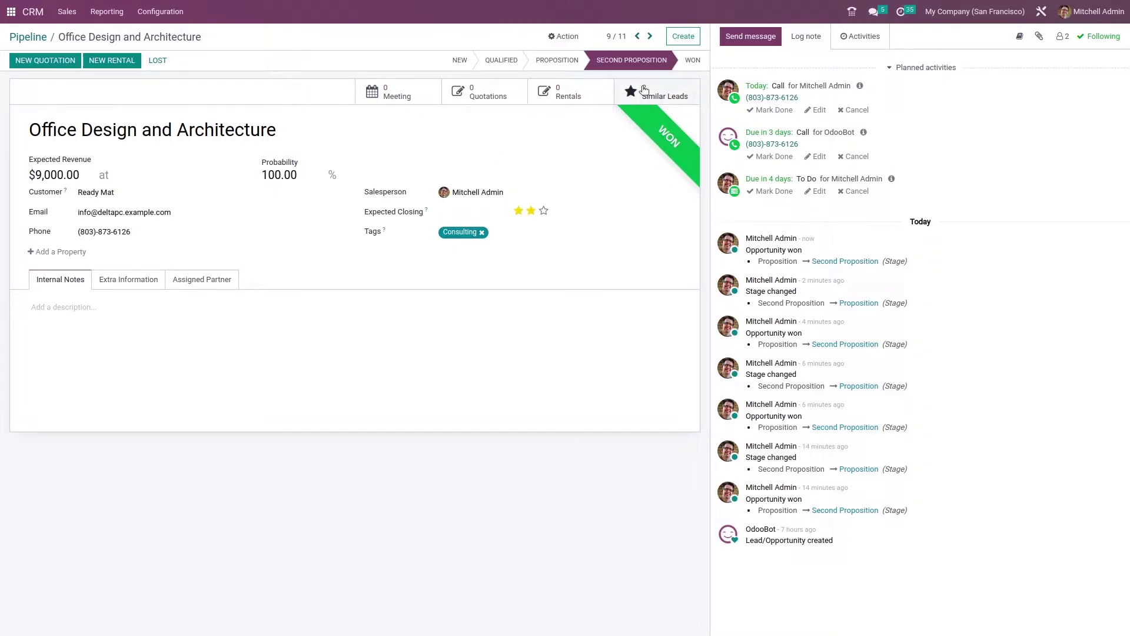
pyautogui.click(38, 40)
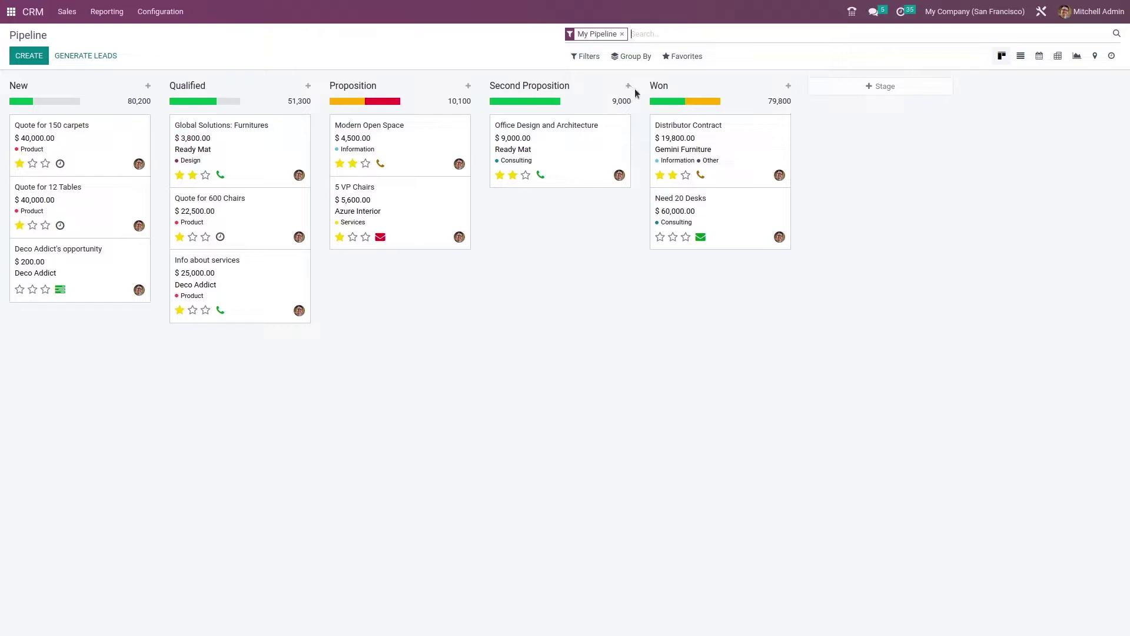
# Quick-add a Deco Addict opportunity with 3000 expected revenue in Second Proposition
pyautogui.click(628, 86)
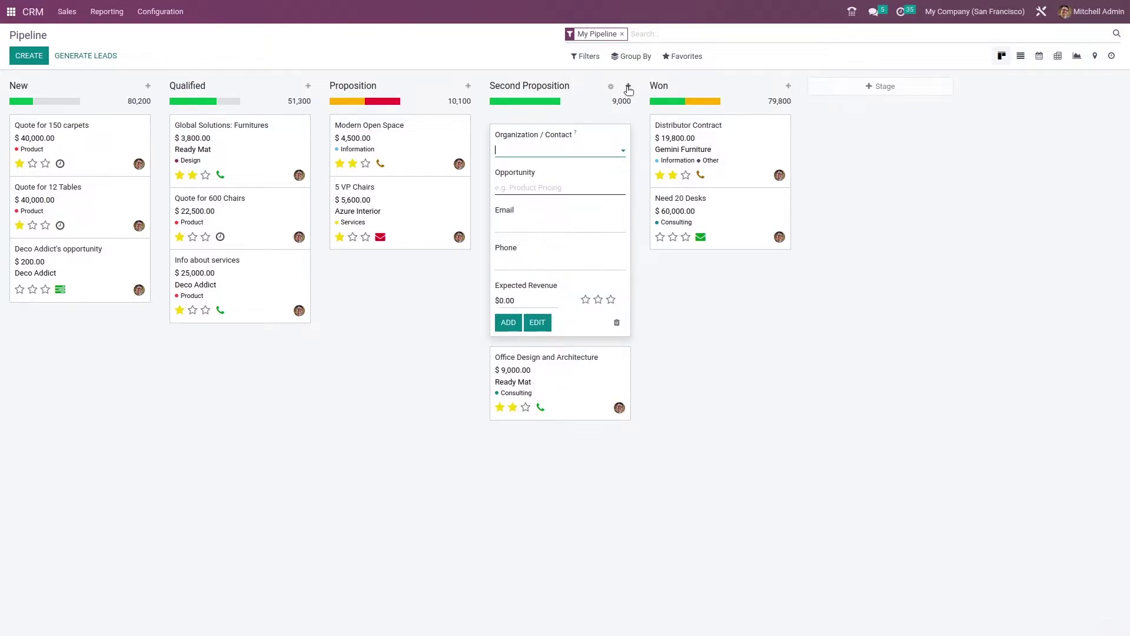
pyautogui.click(570, 150)
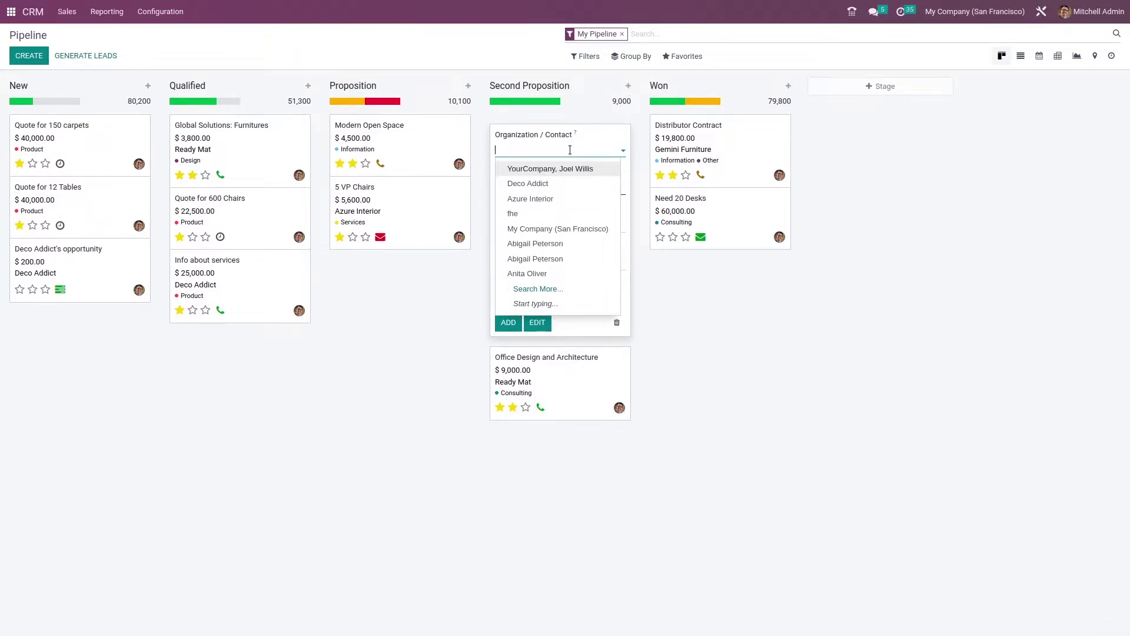
pyautogui.click(531, 184)
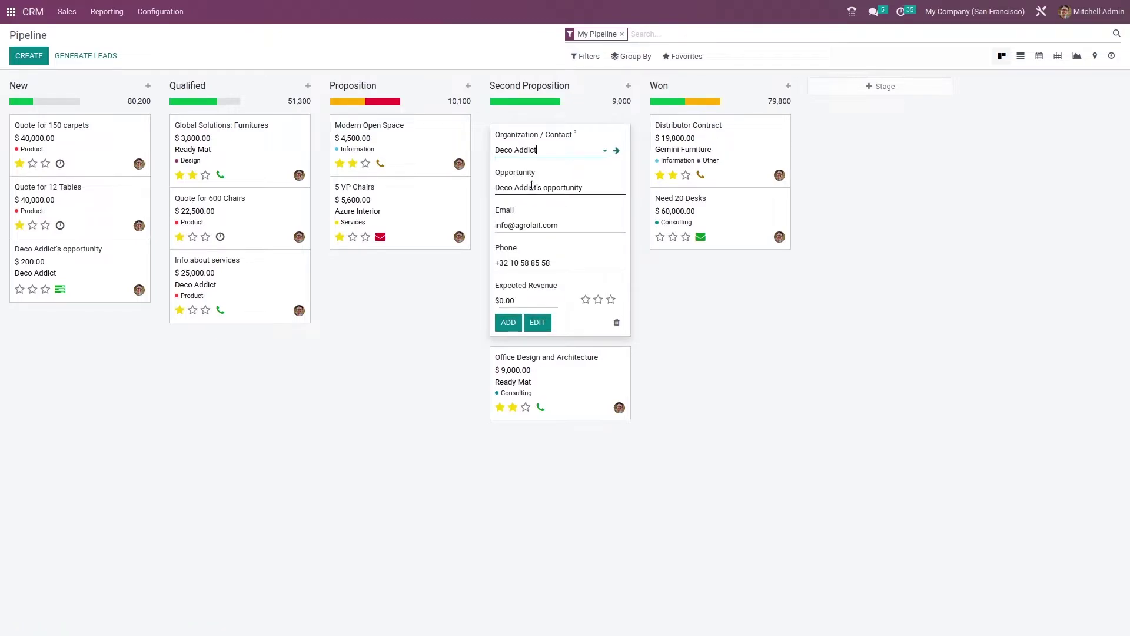
pyautogui.click(504, 301)
pyautogui.write('3000')
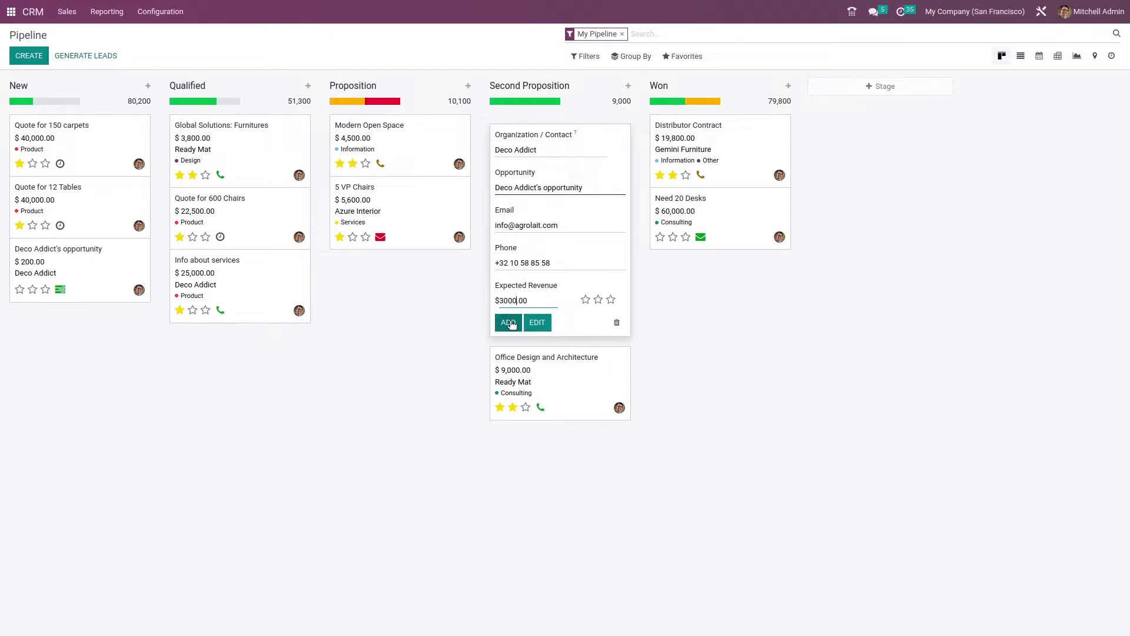
pyautogui.click(510, 323)
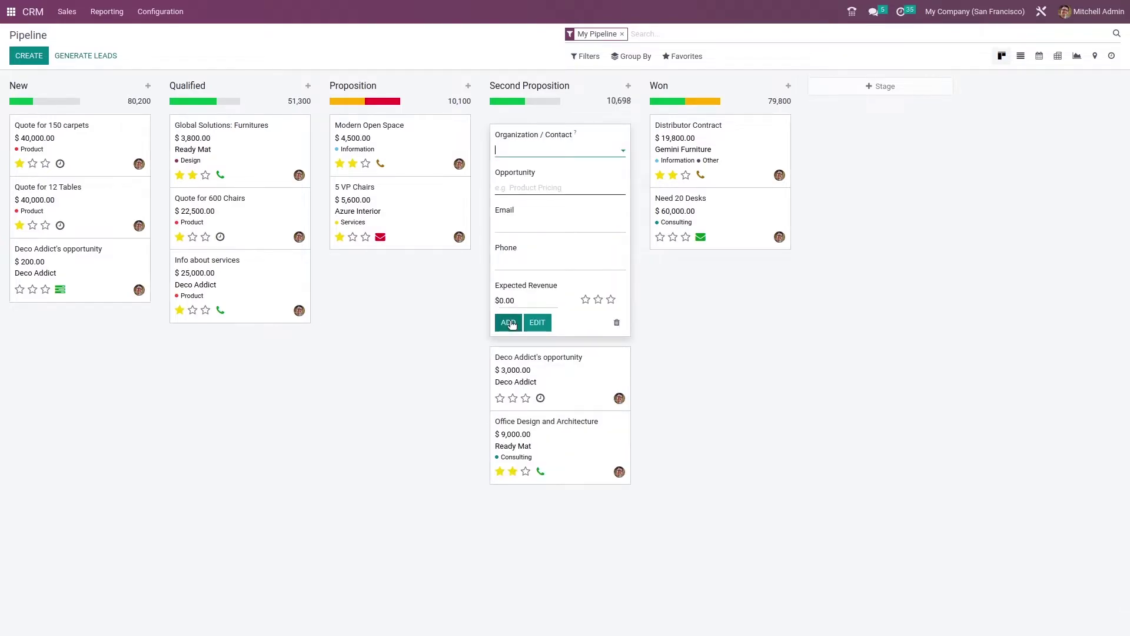
pyautogui.click(618, 323)
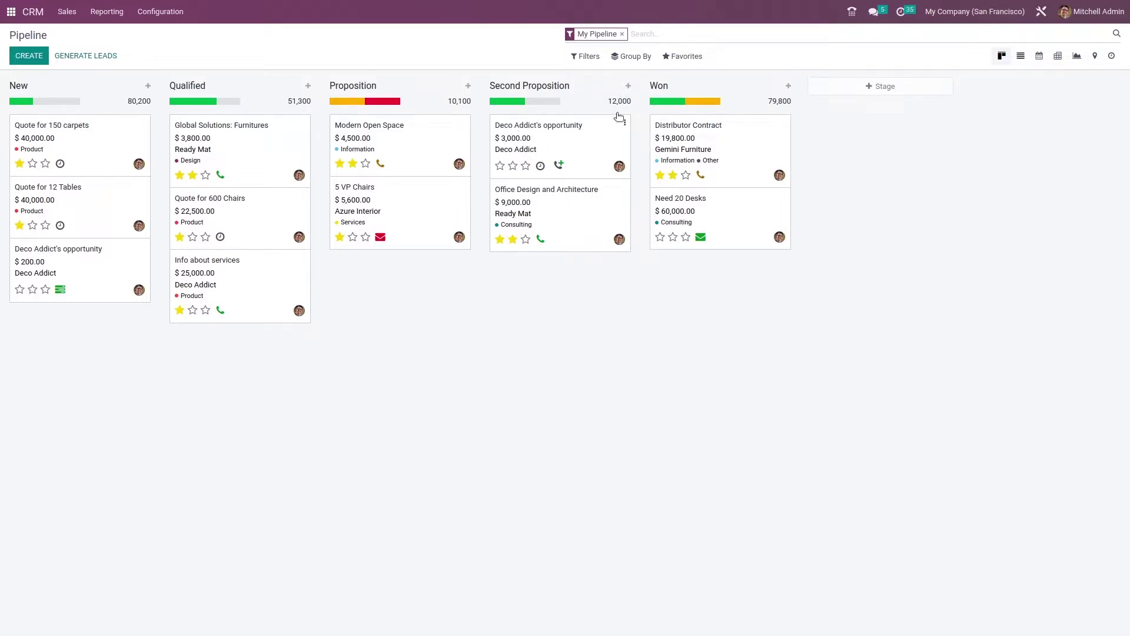
# Fold the Second Proposition column, then expand it again to show its two opportunities
pyautogui.click(612, 87)
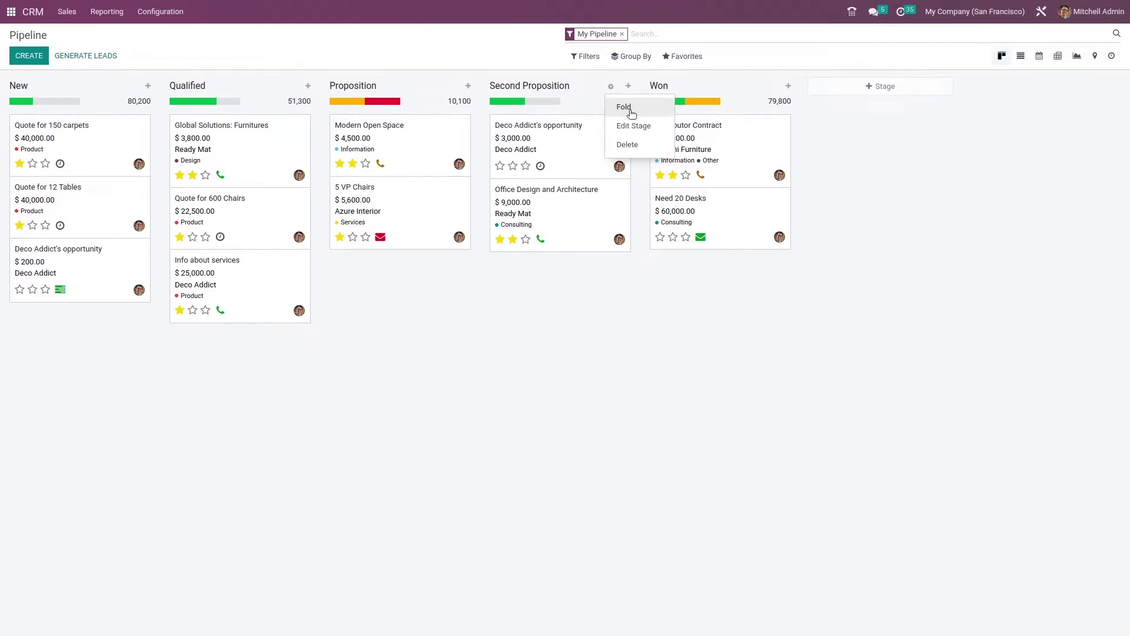
pyautogui.click(625, 108)
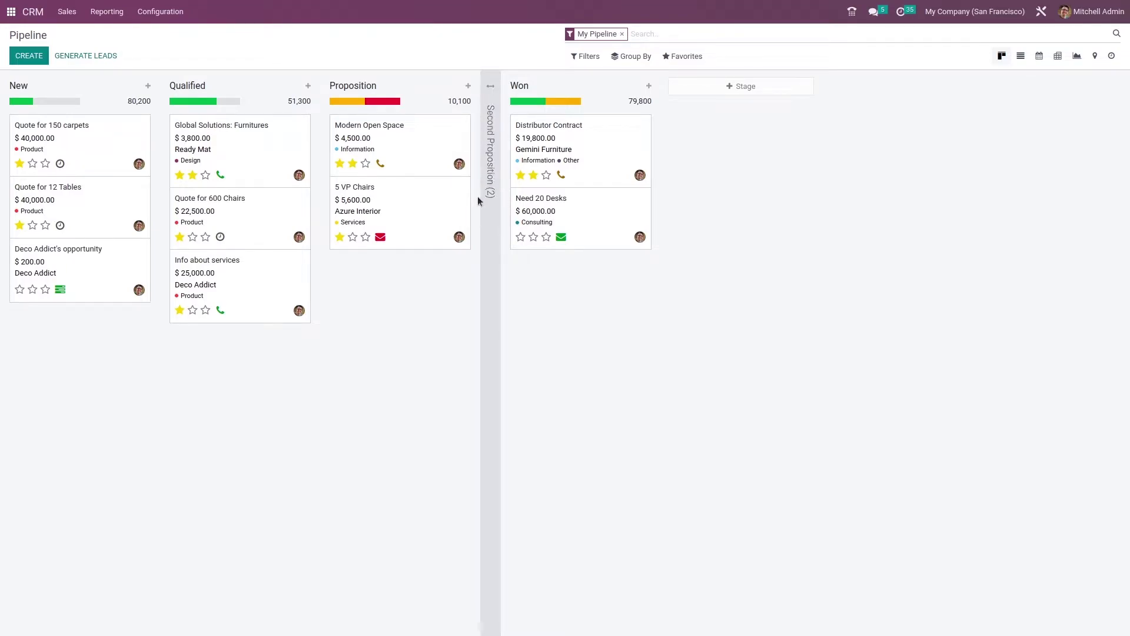
pyautogui.click(496, 210)
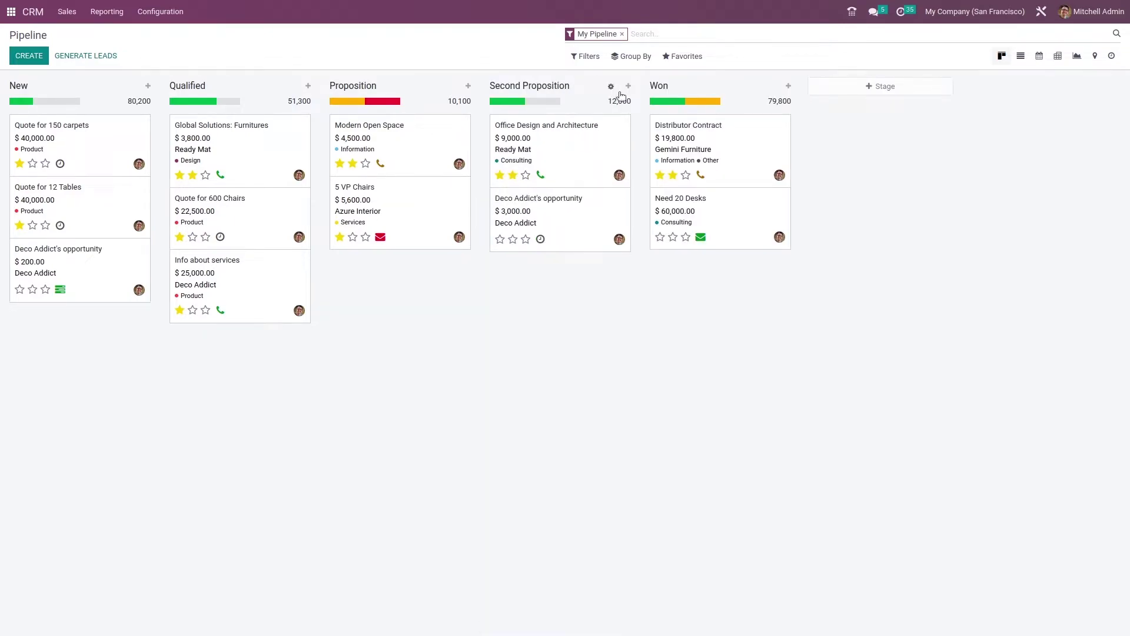
# Set the Second Proposition stage requirements to 'needs to qualify the proposition stage' and save
pyautogui.click(609, 87)
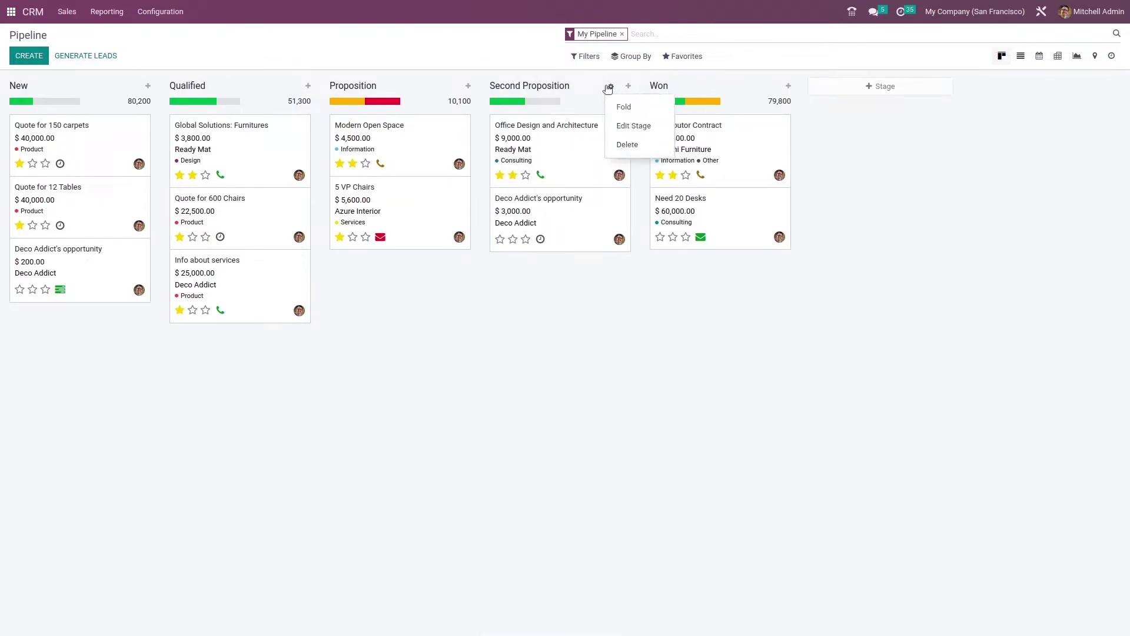
pyautogui.click(632, 130)
pyautogui.click(347, 212)
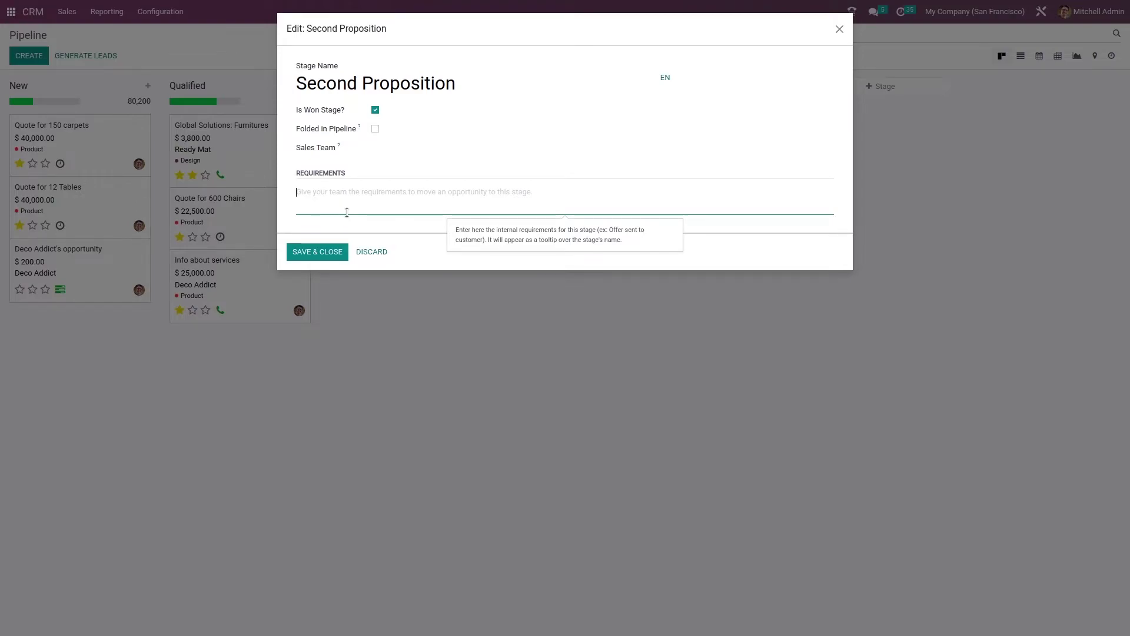
pyautogui.write('needs')
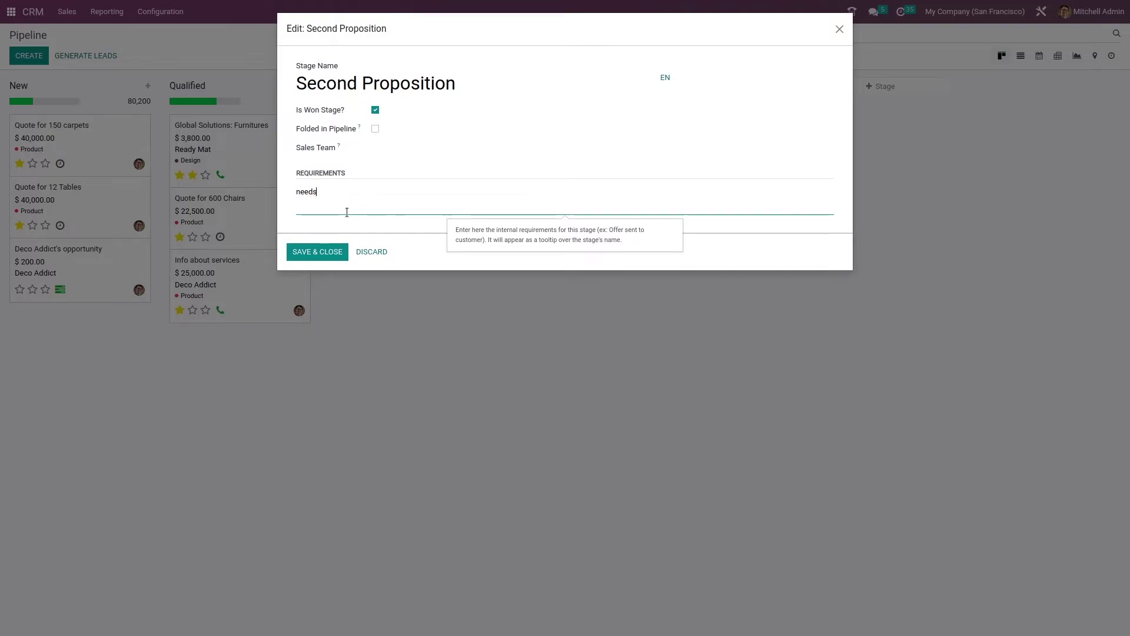
pyautogui.write(' to qualify th')
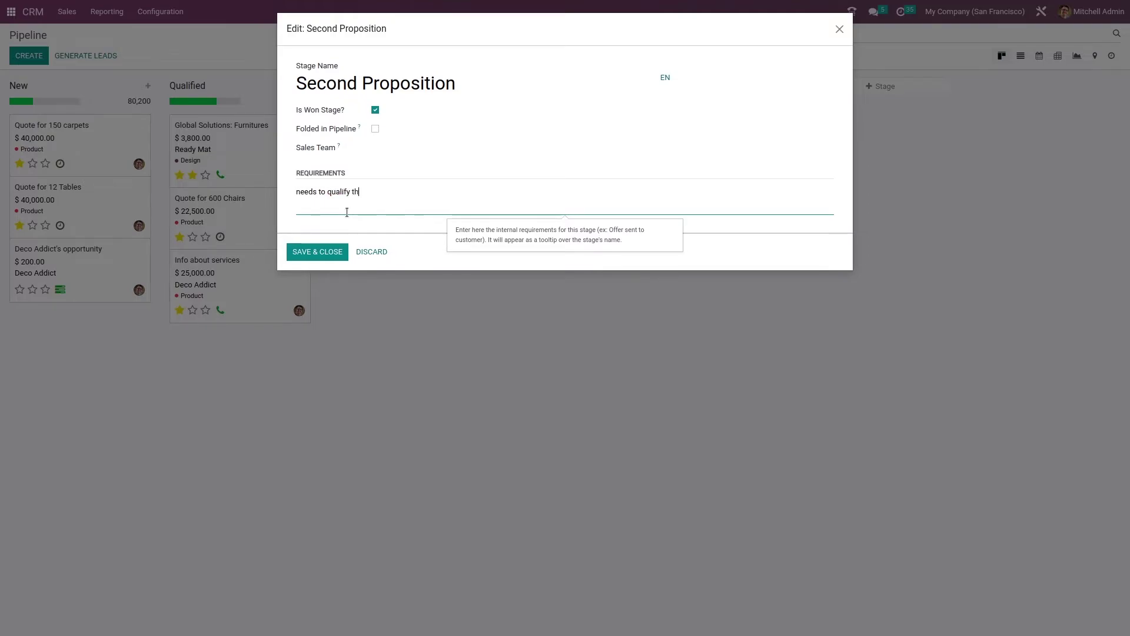
pyautogui.write('e proposition stage')
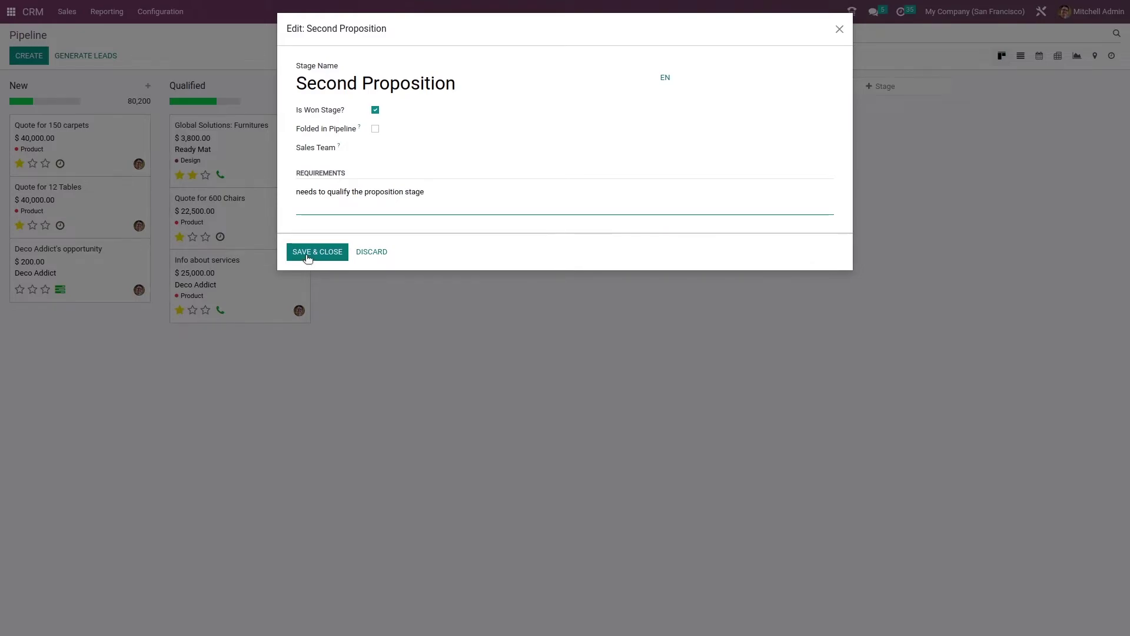
pyautogui.click(307, 255)
pyautogui.click(308, 258)
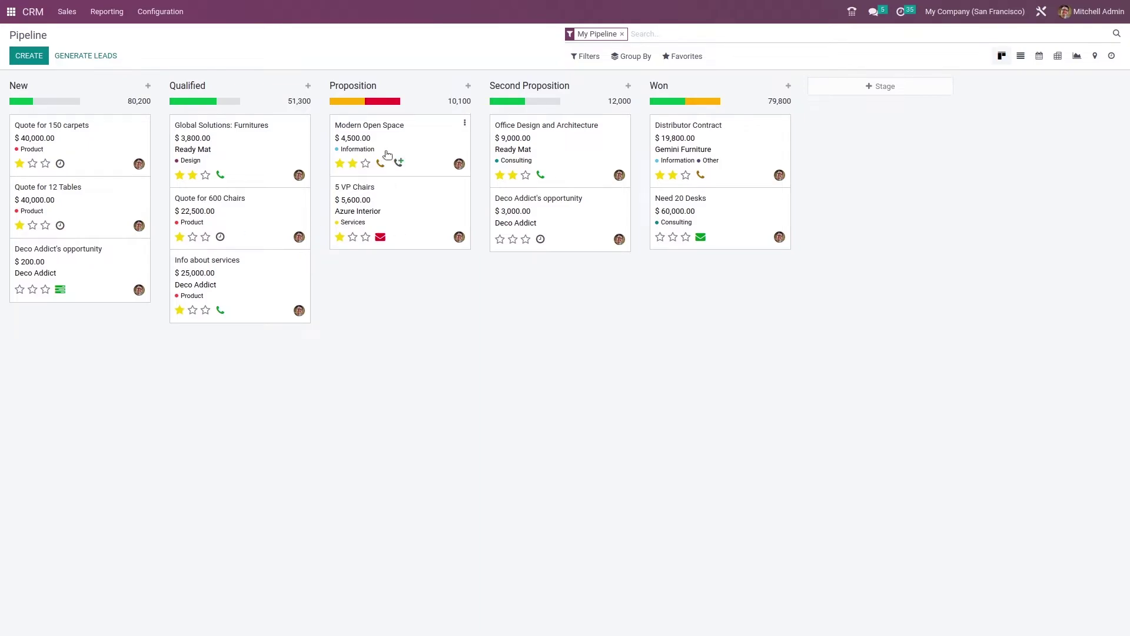
# Drag the 5 VP Chairs and Modern Open Space cards from Proposition into Second Proposition
pyautogui.moveTo(547, 87)
pyautogui.moveTo(623, 131)
pyautogui.moveTo(442, 193)
pyautogui.moveTo(418, 210); pyautogui.dragTo(551, 255)
pyautogui.moveTo(567, 270); pyautogui.dragTo(582, 285)
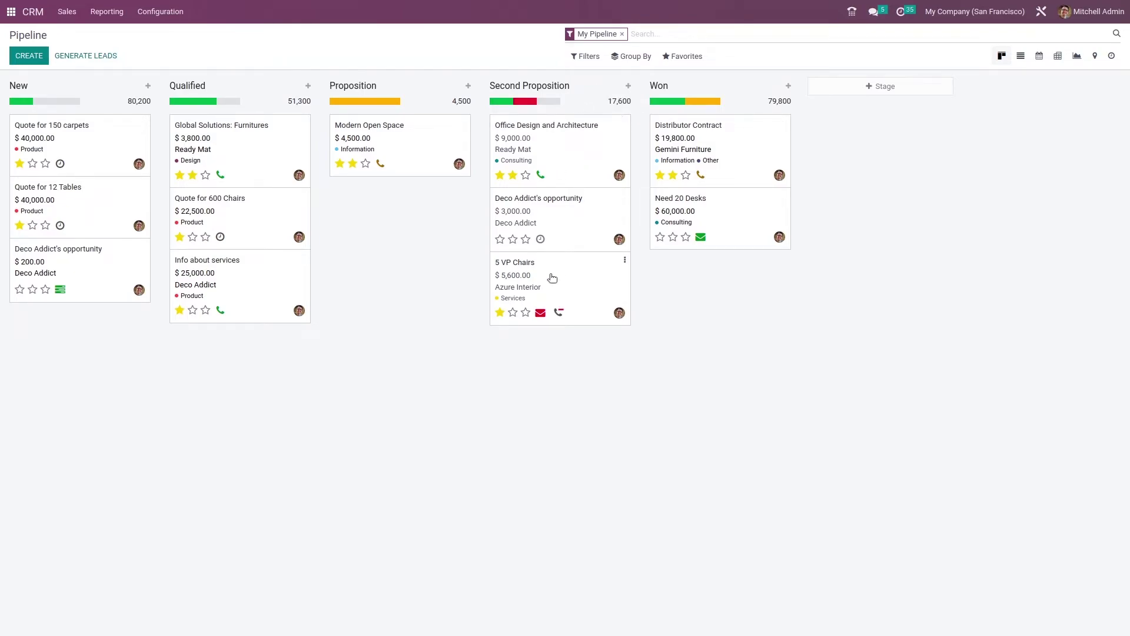
pyautogui.moveTo(627, 97)
pyautogui.moveTo(505, 104)
pyautogui.moveTo(419, 159)
pyautogui.moveTo(373, 148); pyautogui.dragTo(527, 300)
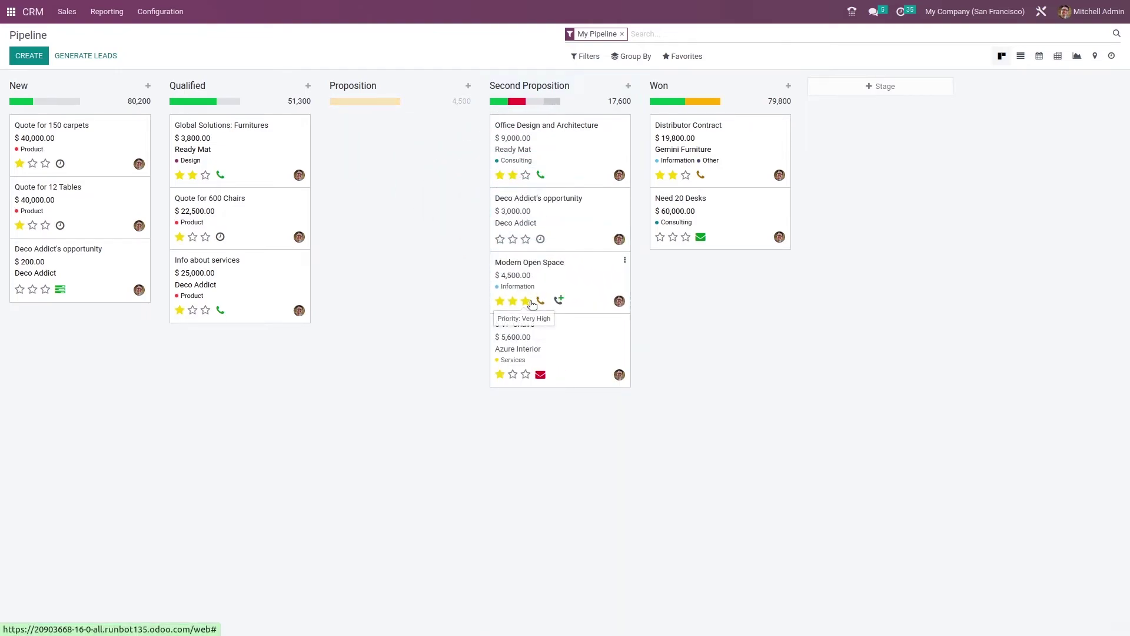
pyautogui.moveTo(516, 104)
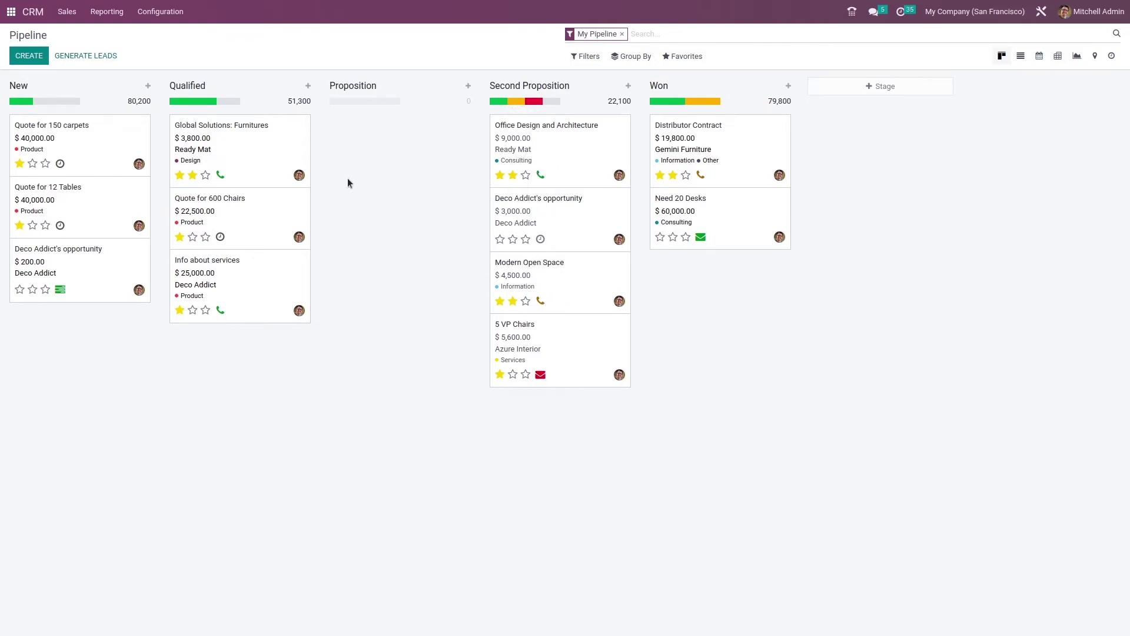
# Move Quote for 12 Tables ($40,000) to Second Proposition and schedule a To Do due 11/07/2022
pyautogui.moveTo(83, 204); pyautogui.dragTo(570, 323)
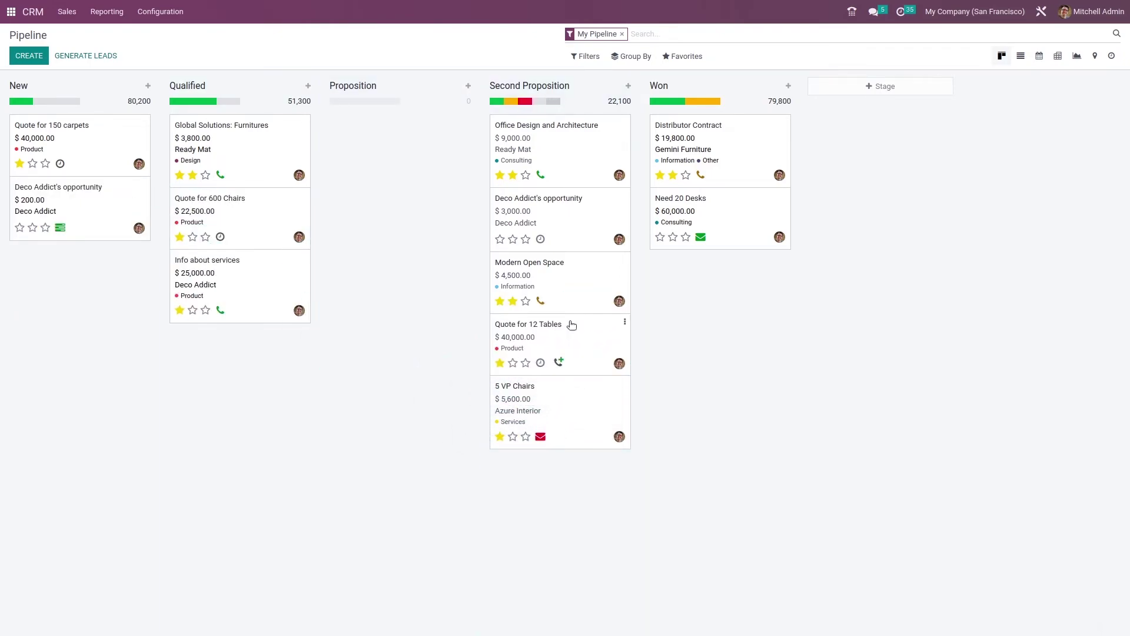
pyautogui.click(539, 363)
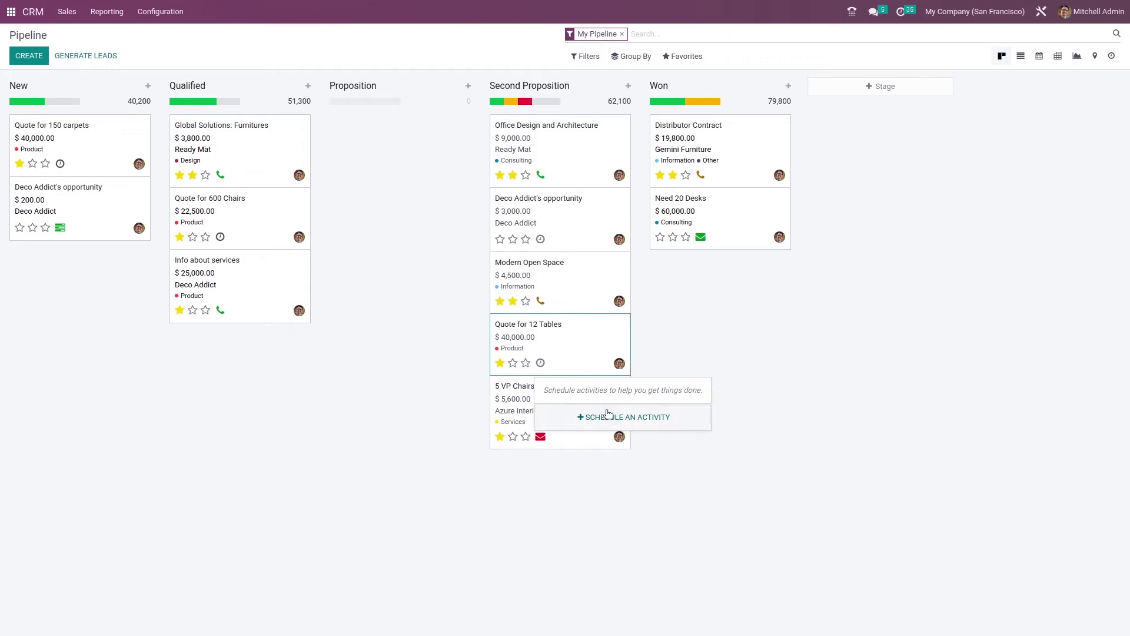
pyautogui.click(613, 418)
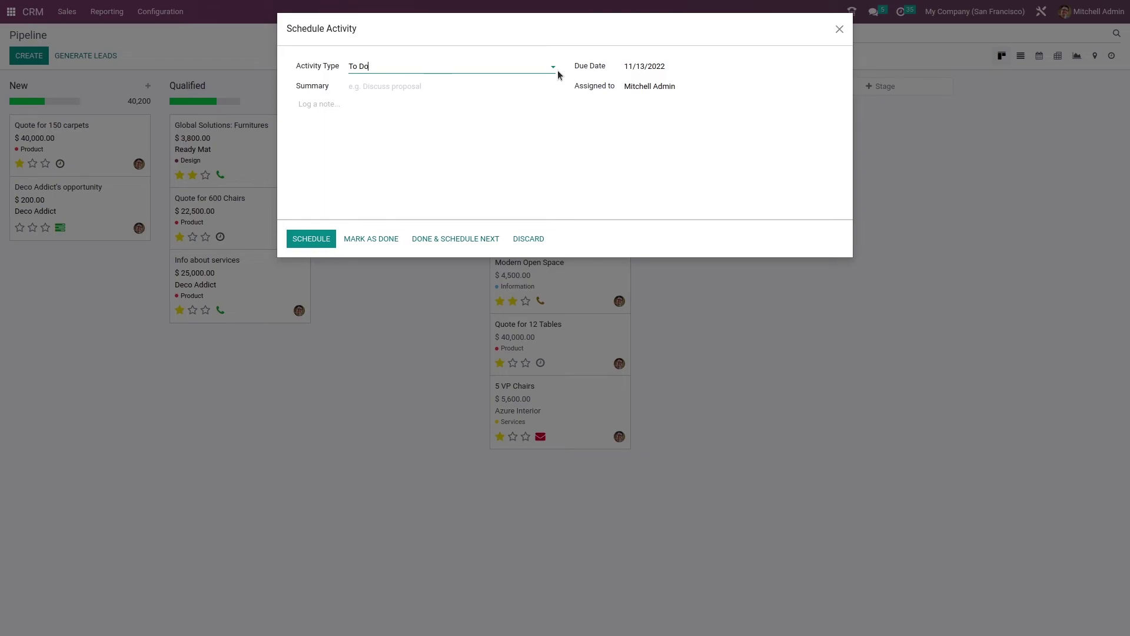
pyautogui.click(668, 68)
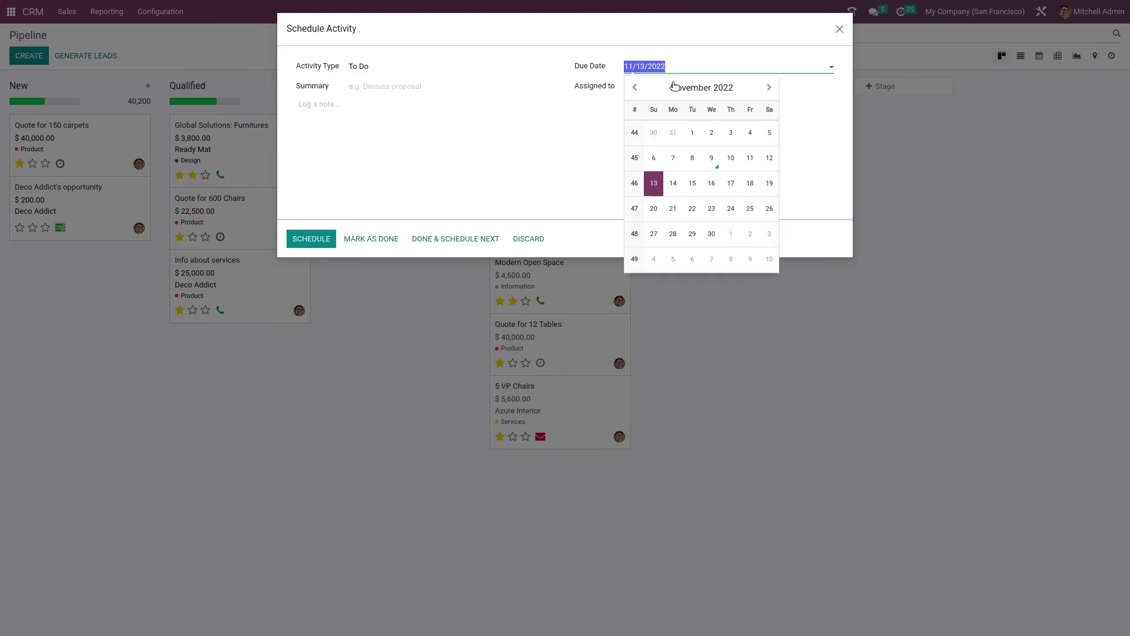
pyautogui.click(674, 159)
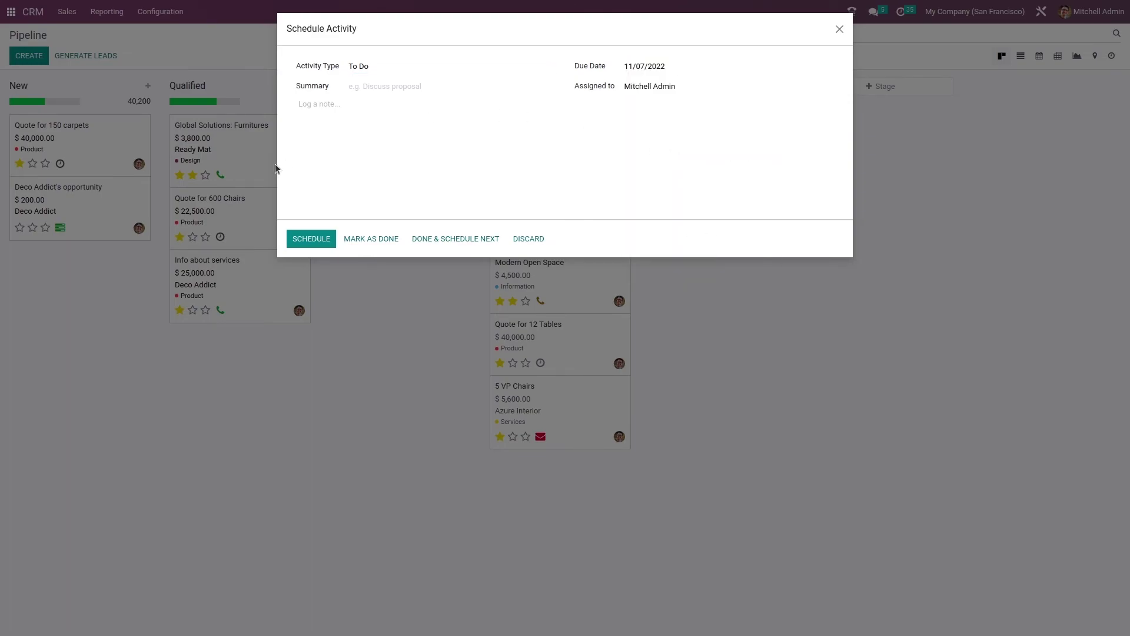
pyautogui.click(313, 236)
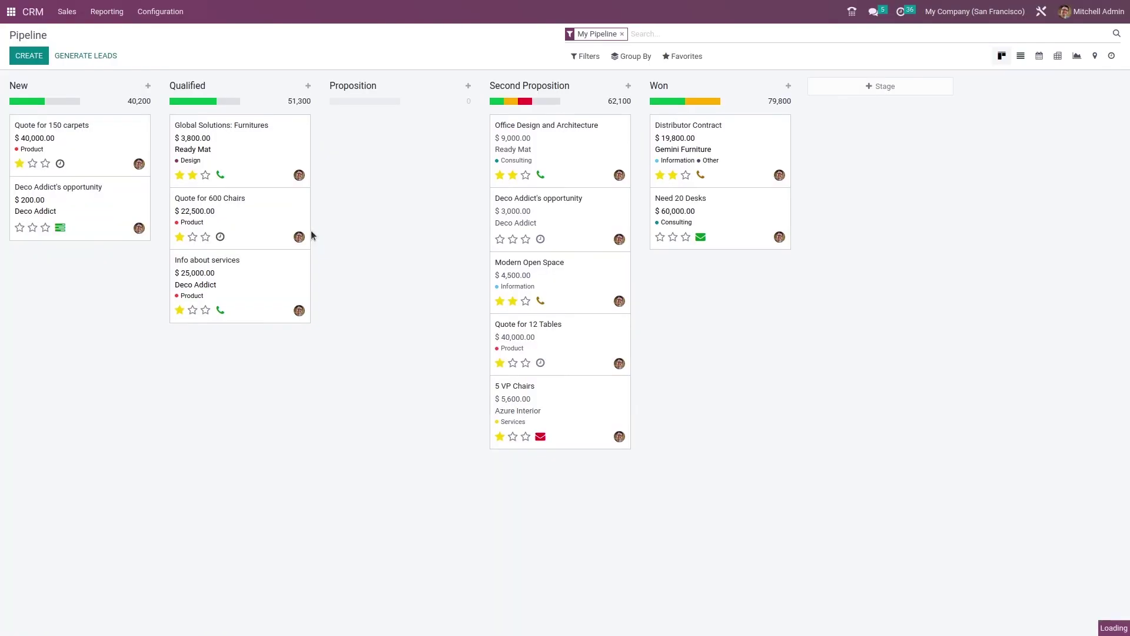